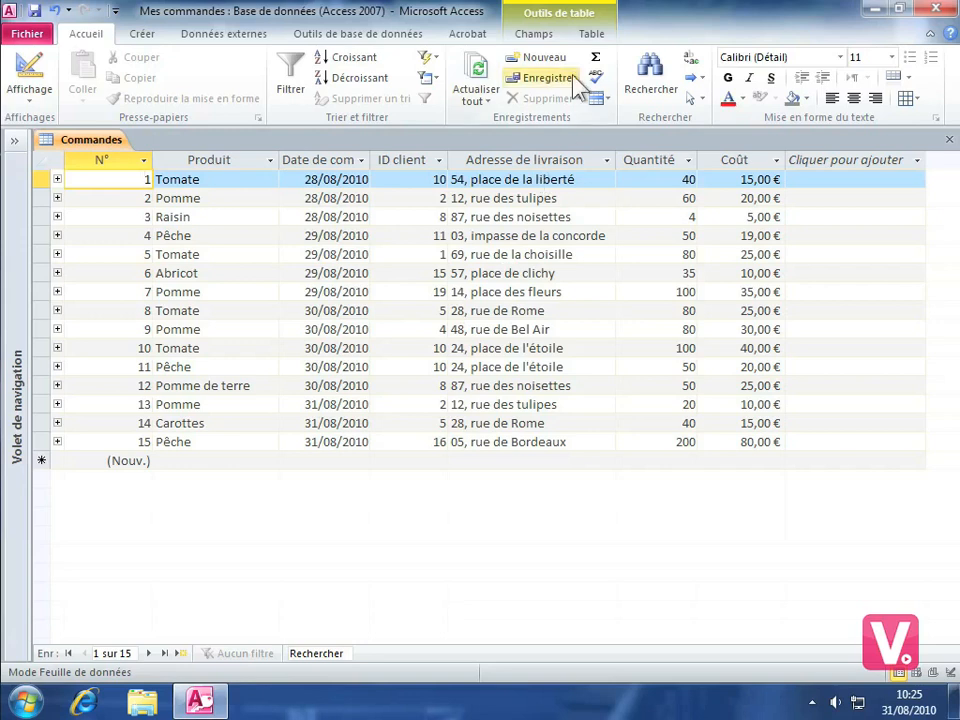
Make the Produit field of the Commandes table mandatory.
{"action": "left_click", "coordinate": [535, 36]}
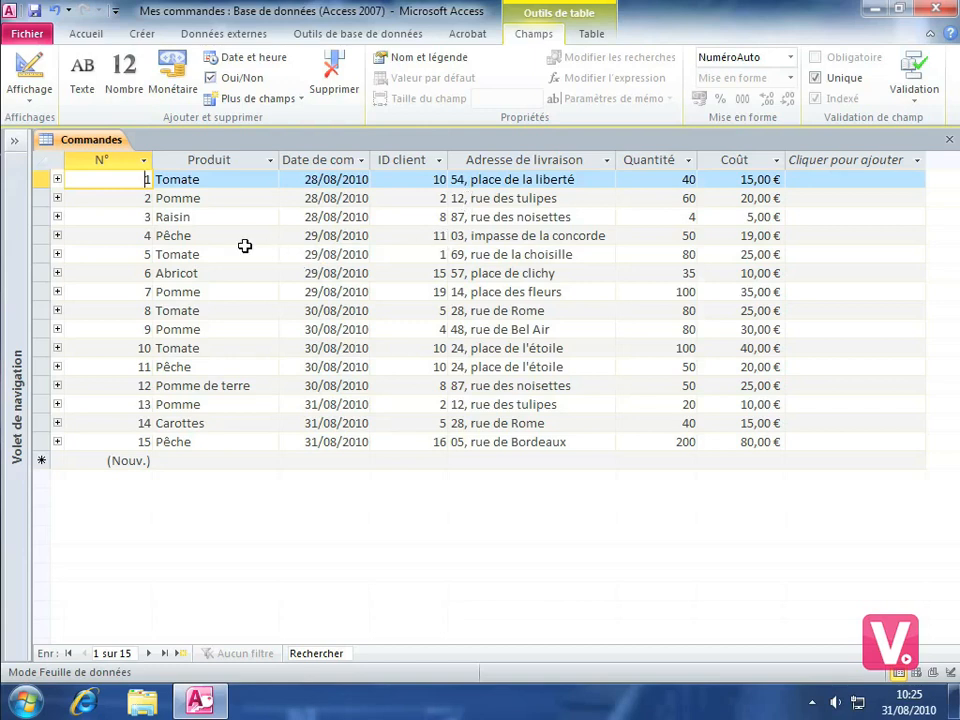
{"action": "left_click", "coordinate": [221, 182]}
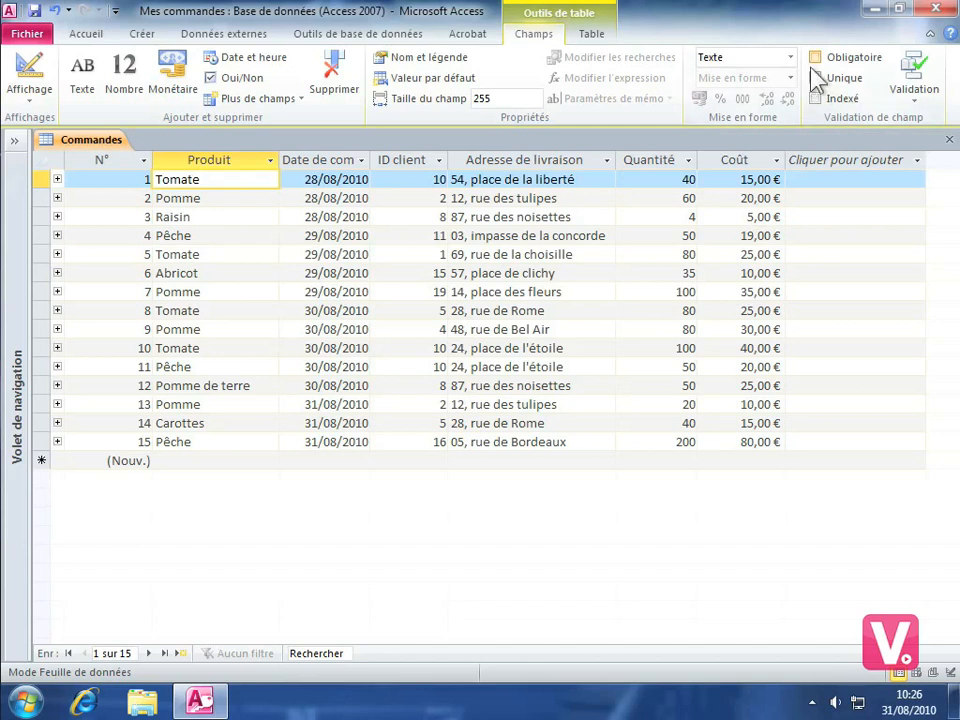
{"action": "left_click", "coordinate": [815, 57]}
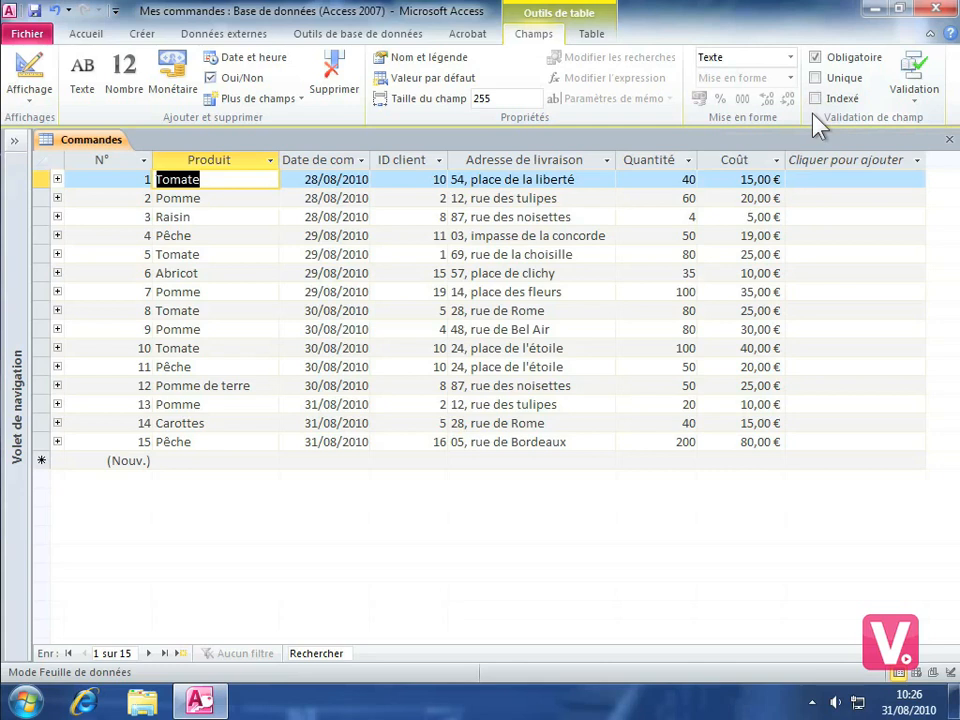
Start a record validation rule with the Coût field followed by the < comparison operator.
{"action": "left_click", "coordinate": [909, 96]}
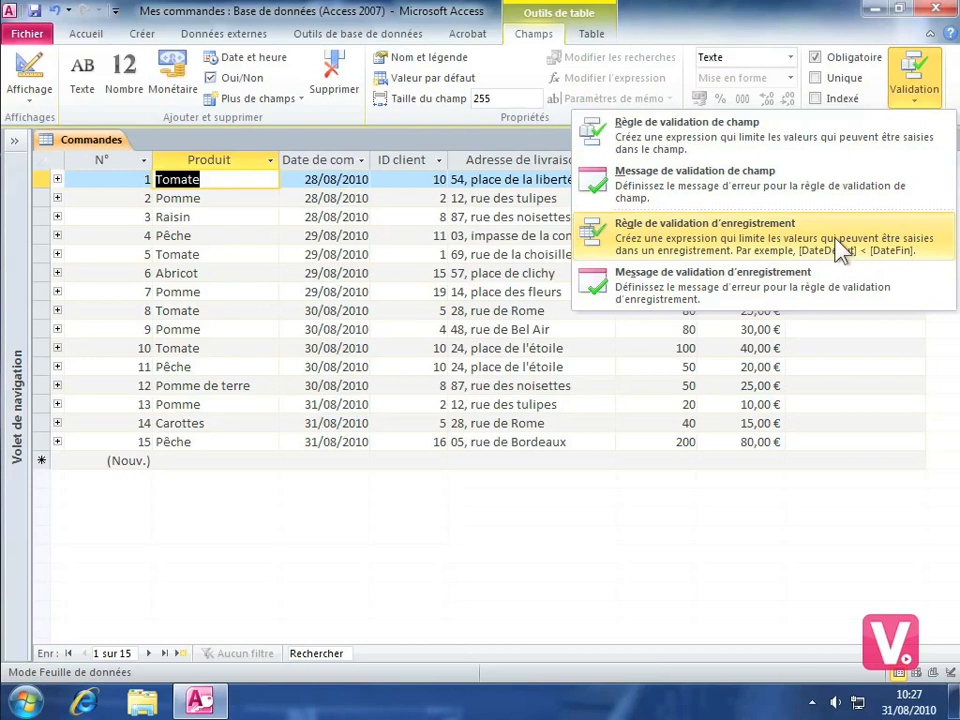
{"action": "left_click", "coordinate": [752, 252]}
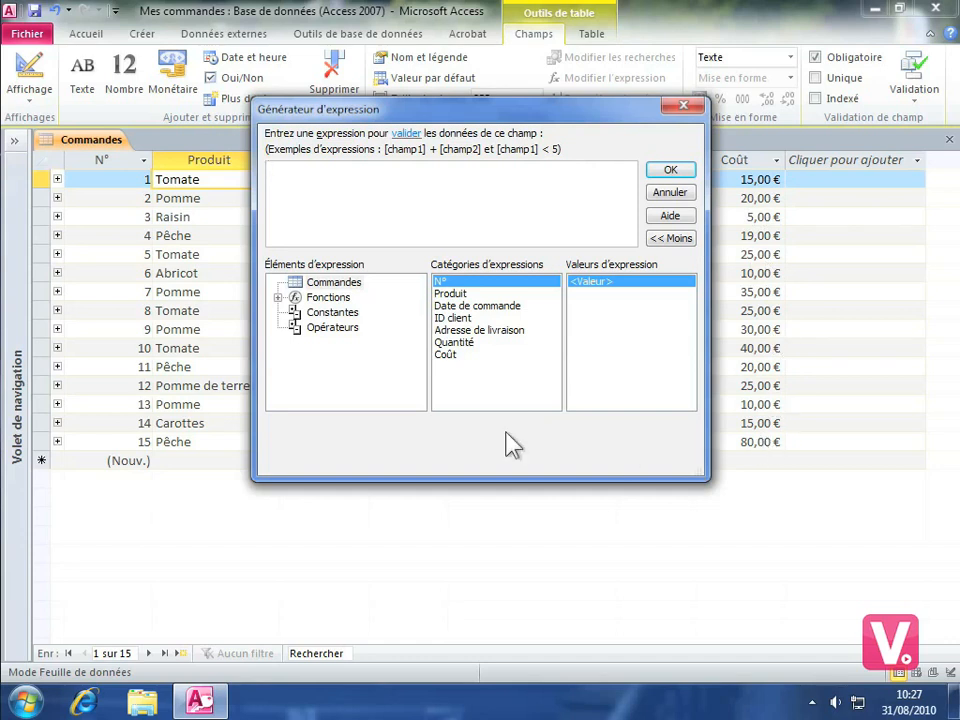
{"action": "left_click", "coordinate": [335, 287]}
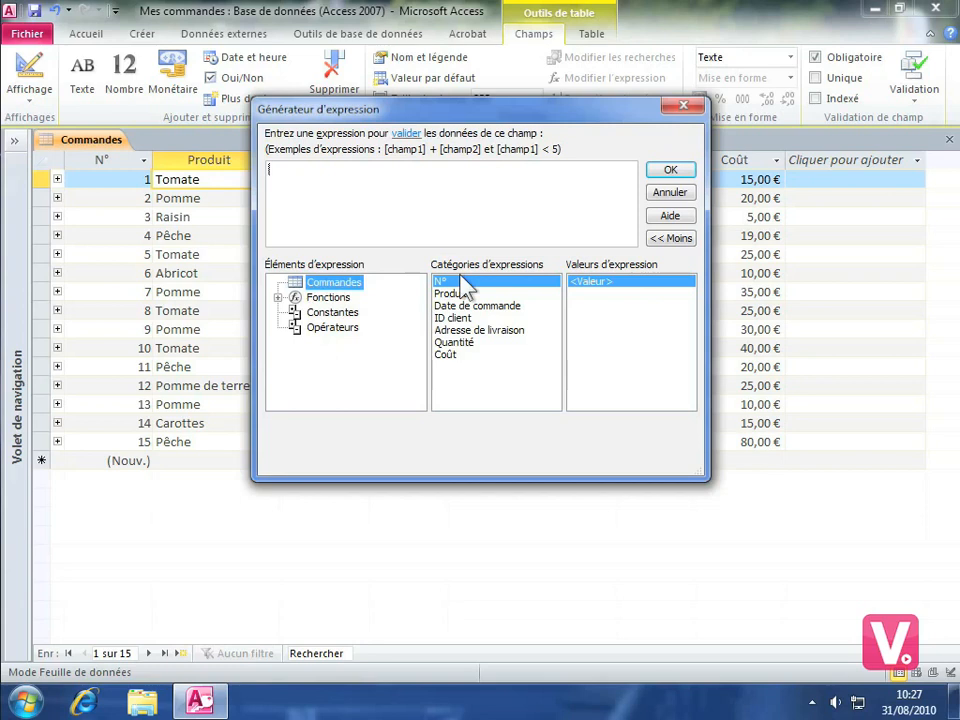
{"action": "double_click", "coordinate": [447, 356]}
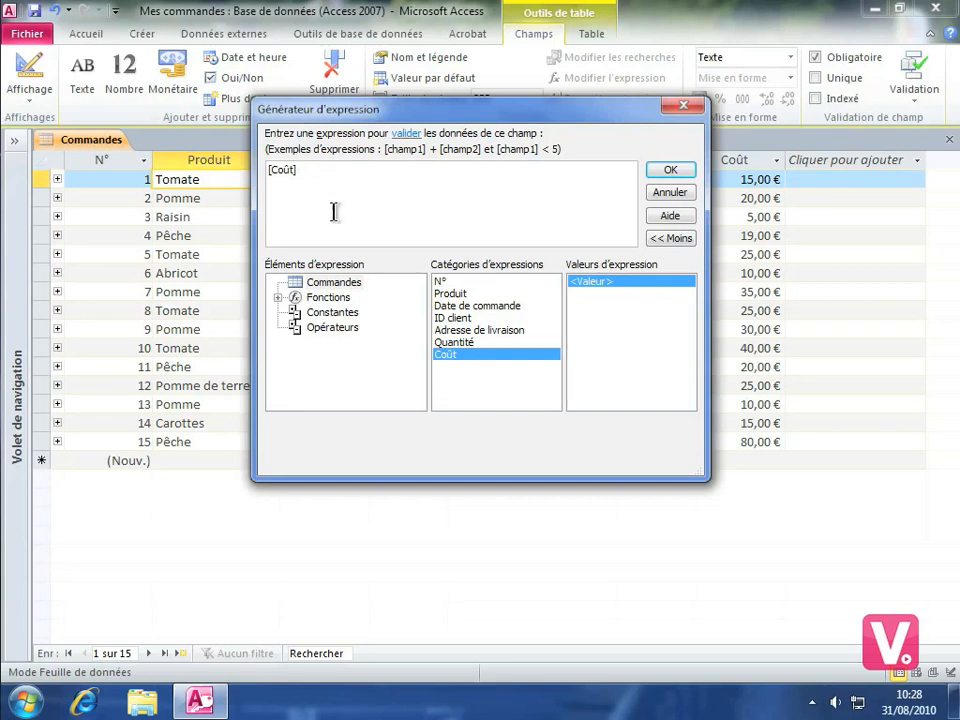
{"action": "left_click", "coordinate": [333, 328]}
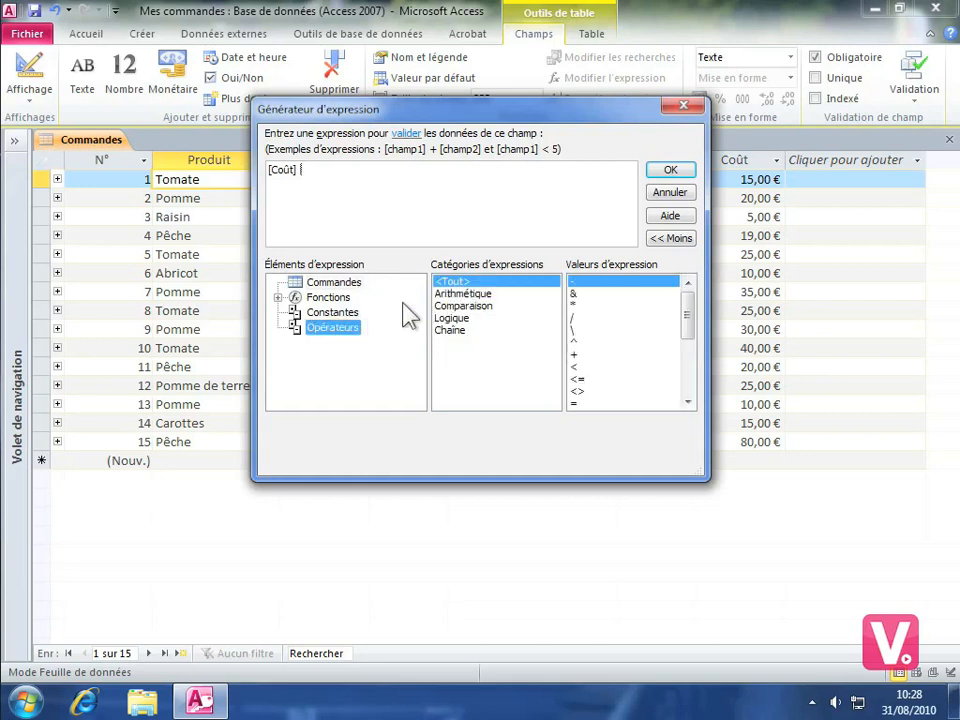
{"action": "left_click", "coordinate": [470, 306]}
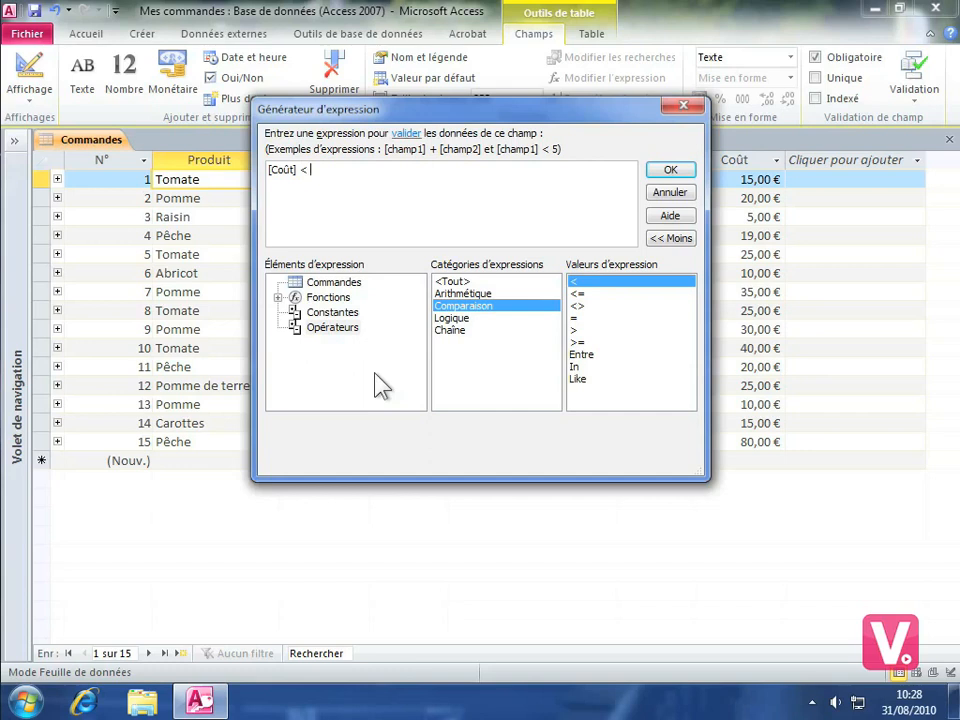
Examine the available constants and the built-in conversion functions, including the description of Caract$.
{"action": "left_click", "coordinate": [334, 314]}
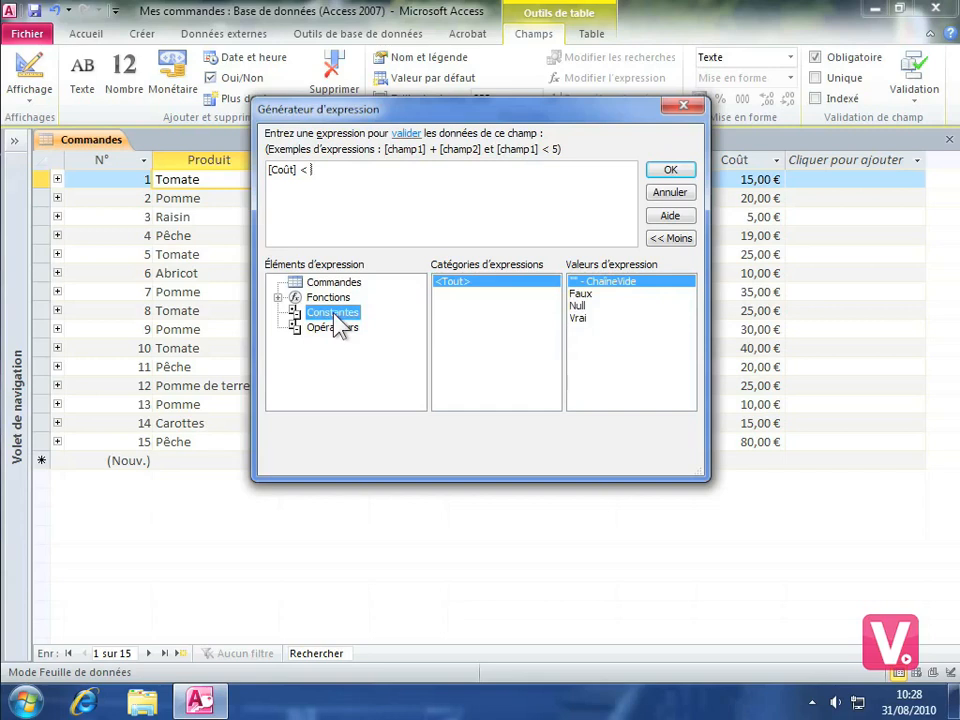
{"action": "left_click", "coordinate": [279, 298]}
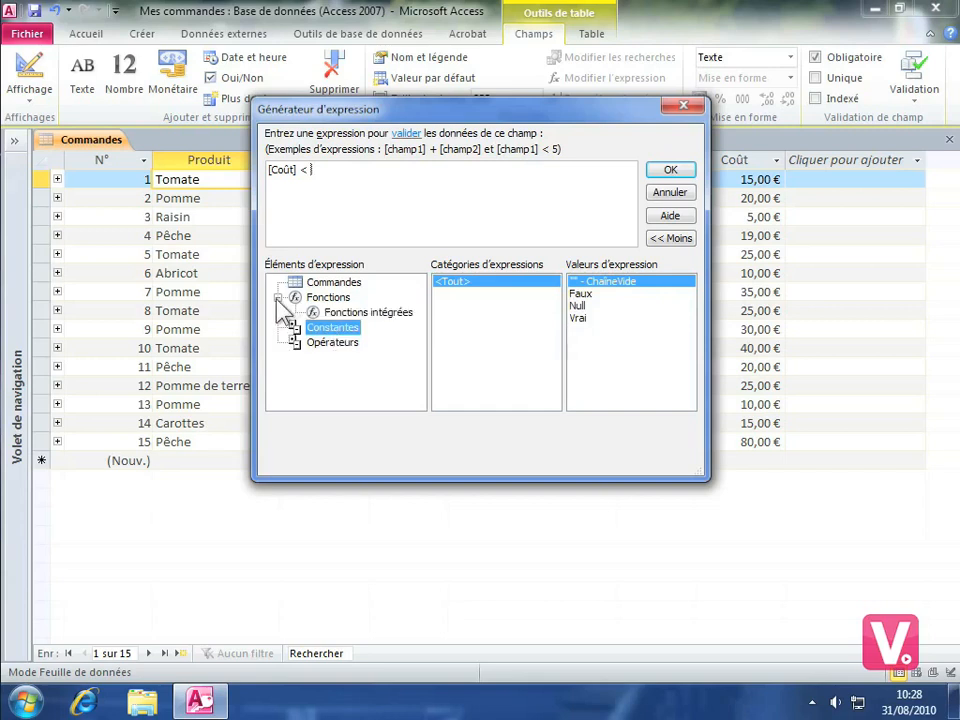
{"action": "left_click", "coordinate": [340, 312]}
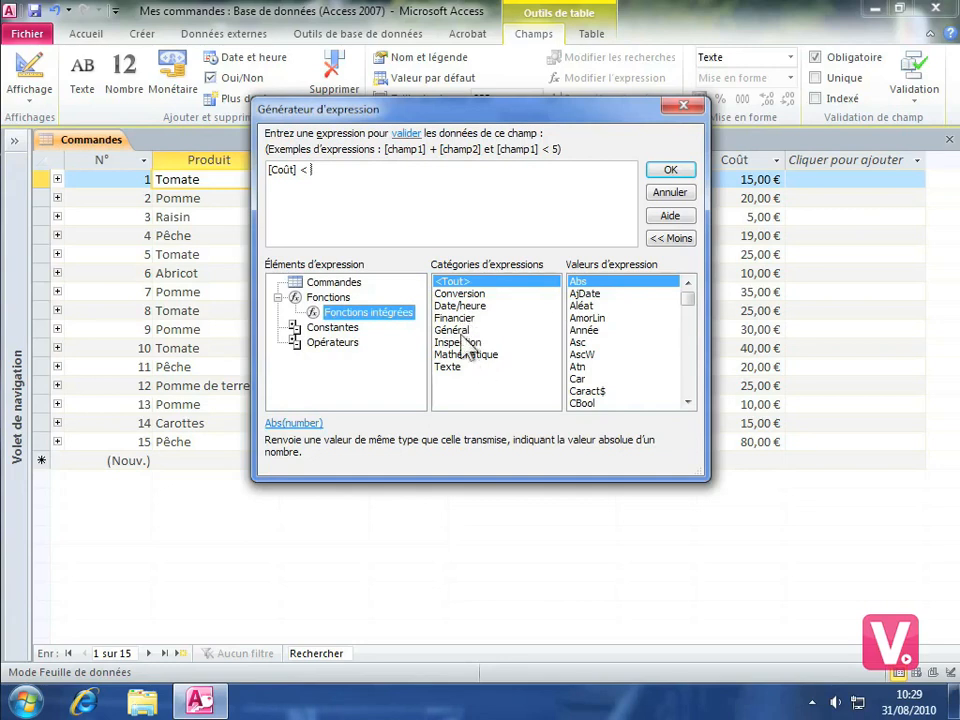
{"action": "left_click", "coordinate": [455, 295]}
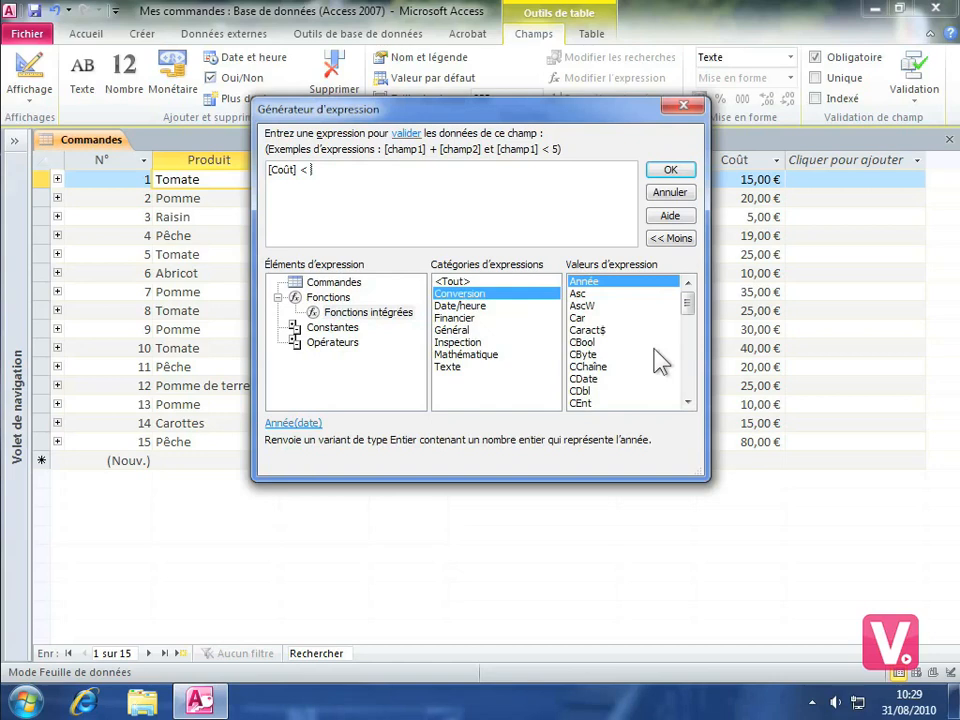
{"action": "left_click", "coordinate": [591, 331]}
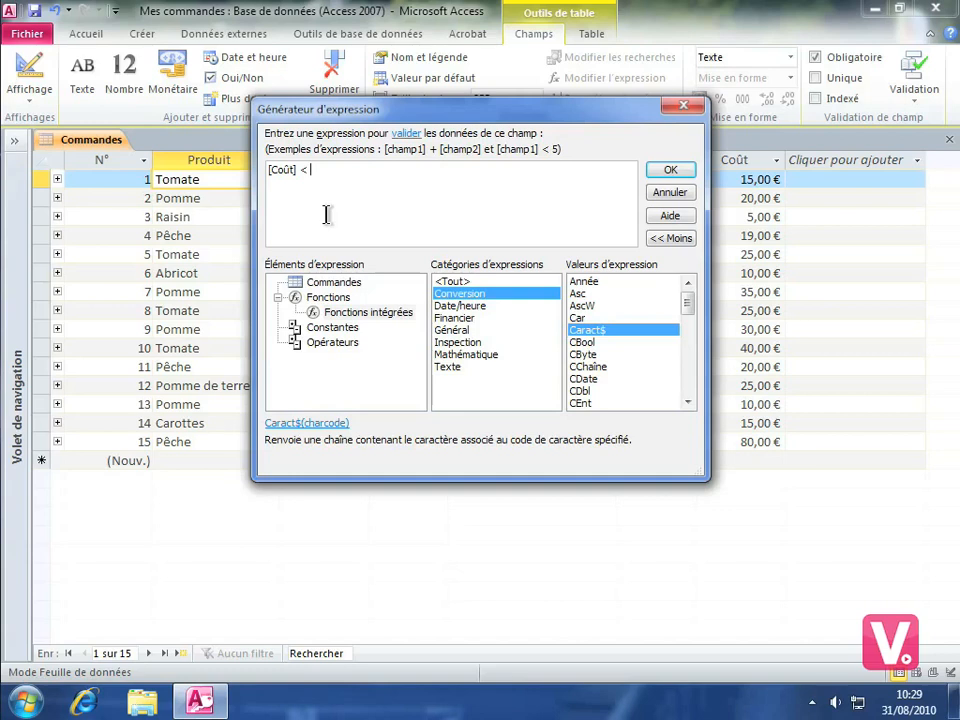
Complete the record validation rule with the limit 100 and apply it to the table.
{"action": "type", "text": "100"}
{"action": "left_click", "coordinate": [684, 173]}
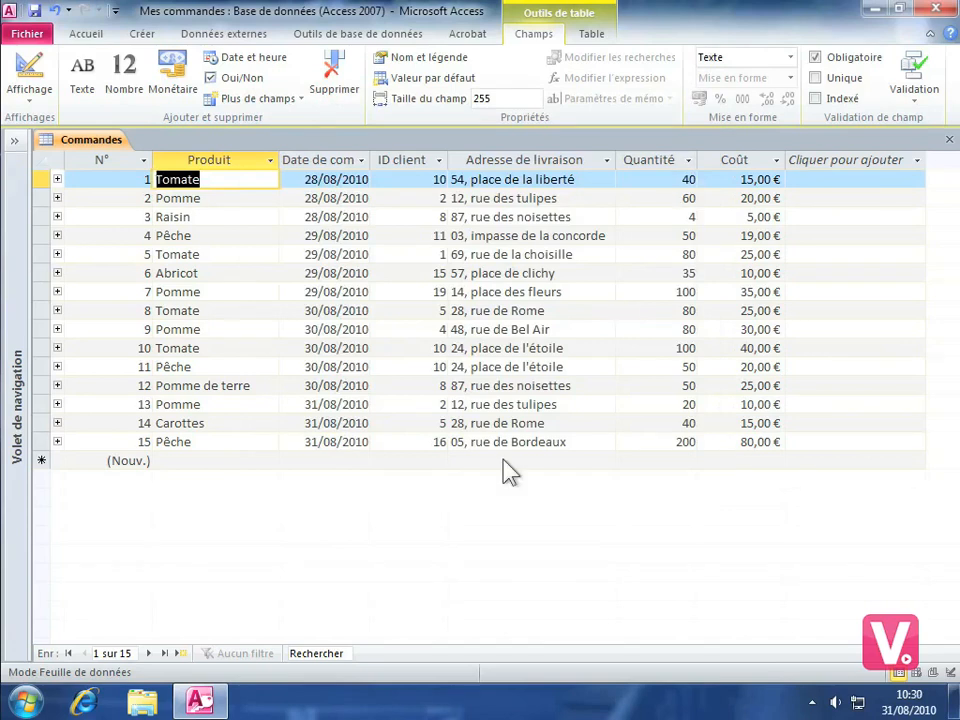
Add a new order record for the product Tomate dated 31/08/2010 and fill in the customer ID.
{"action": "left_click", "coordinate": [175, 461]}
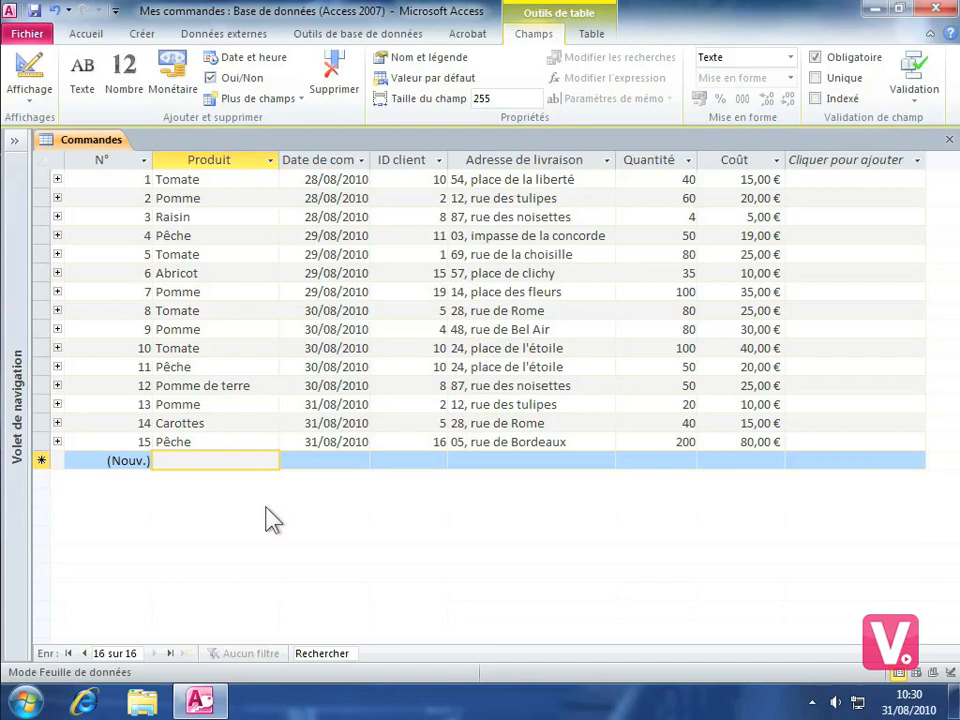
{"action": "type", "text": "Tomate"}
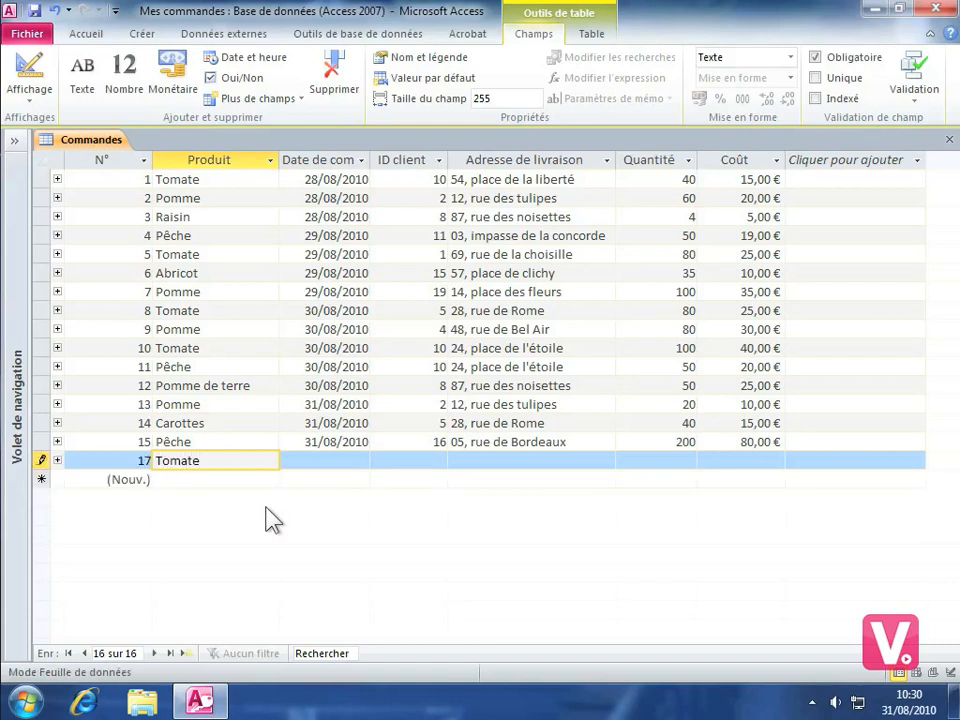
{"action": "key", "text": "Tab"}
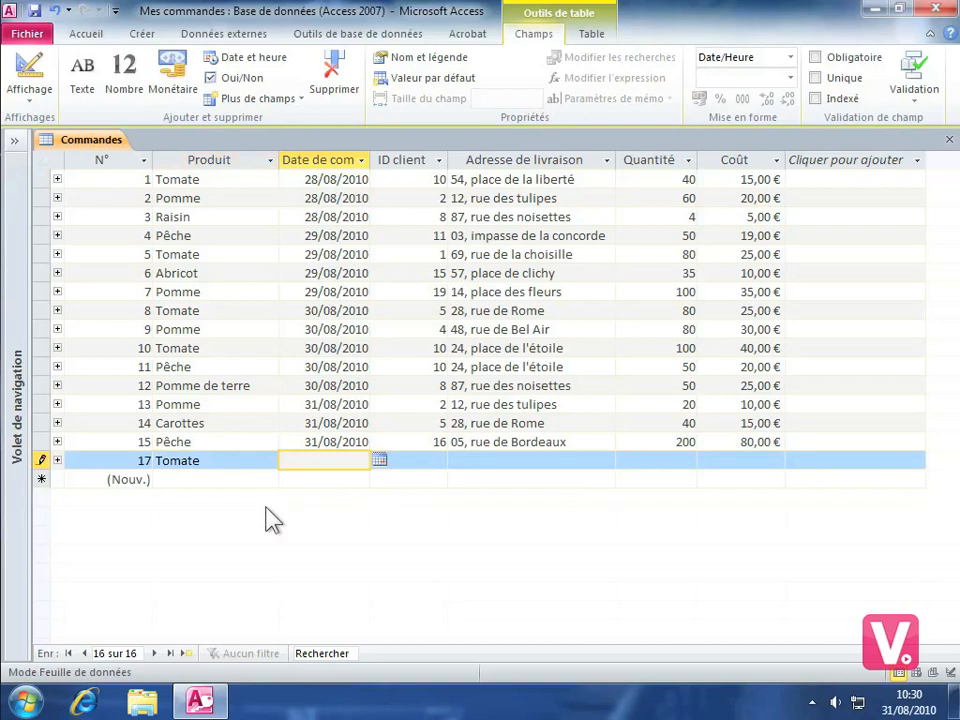
{"action": "left_click", "coordinate": [379, 461]}
{"action": "left_click", "coordinate": [271, 586]}
{"action": "key", "text": "Tab"}
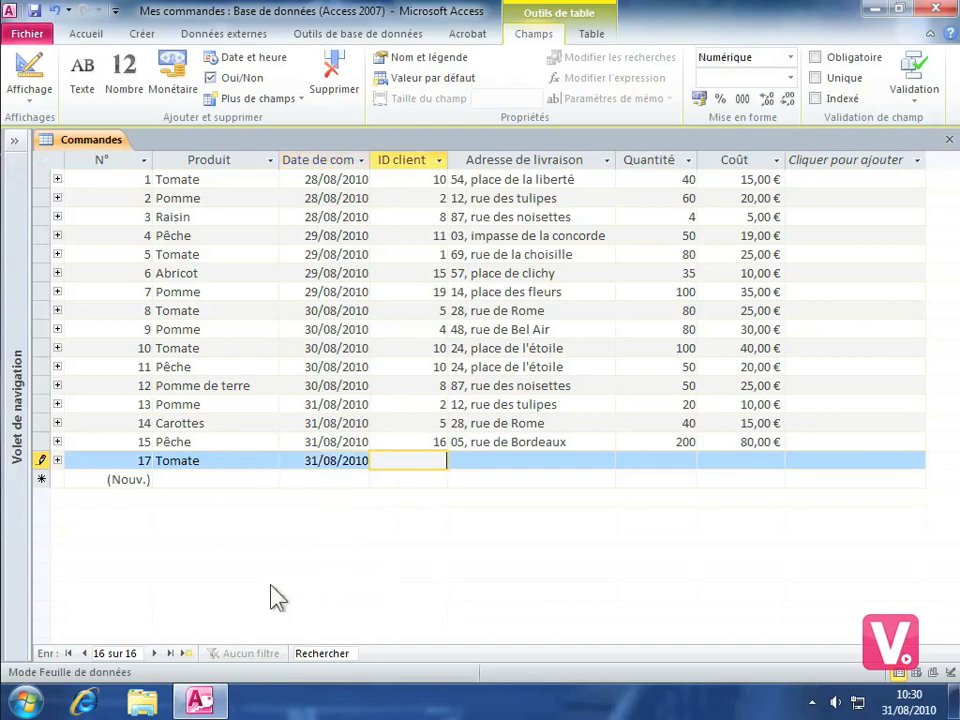
{"action": "type", "text": "17"}
{"action": "key", "text": "Tab"}
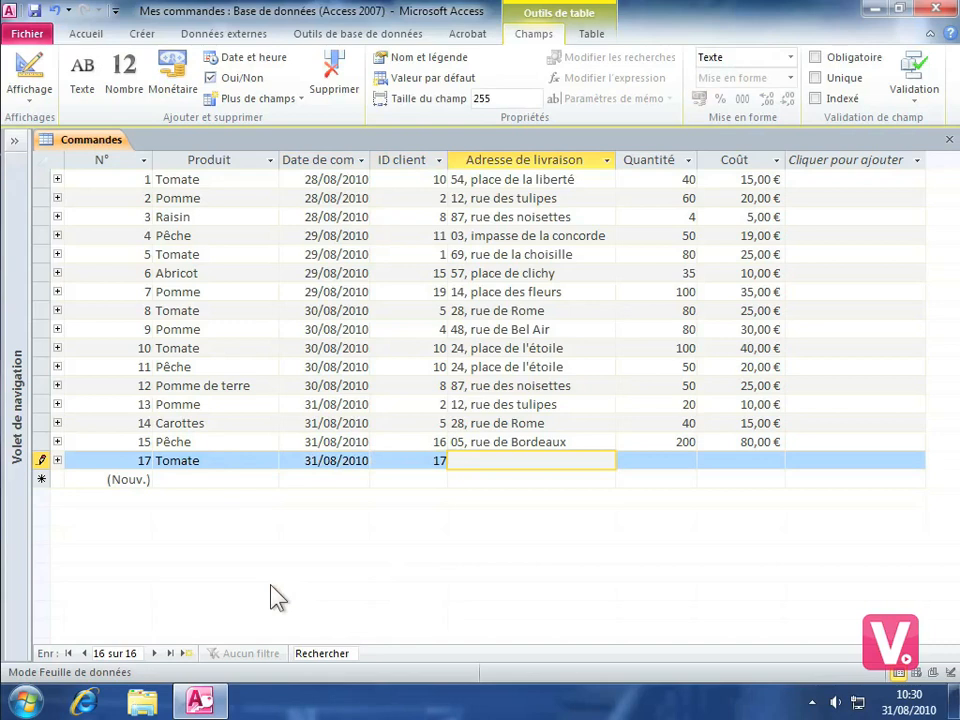
Fill in the new order's delivery address, quantity 100 and cost 120, and try to save the record.
{"action": "type", "text": "38, place de l'étoile"}
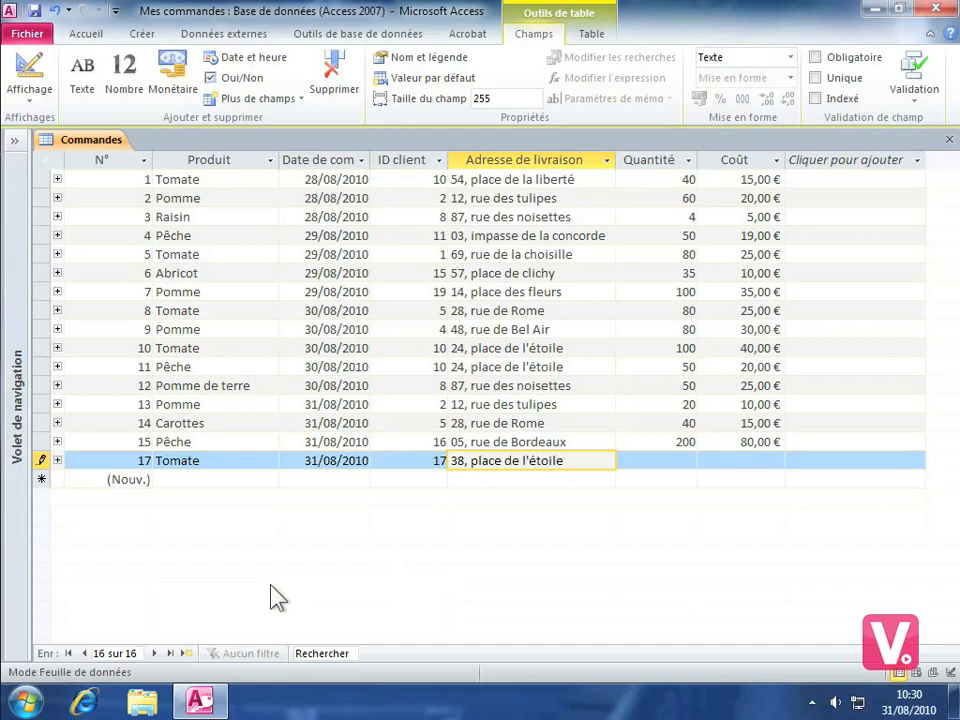
{"action": "key", "text": "Tab"}
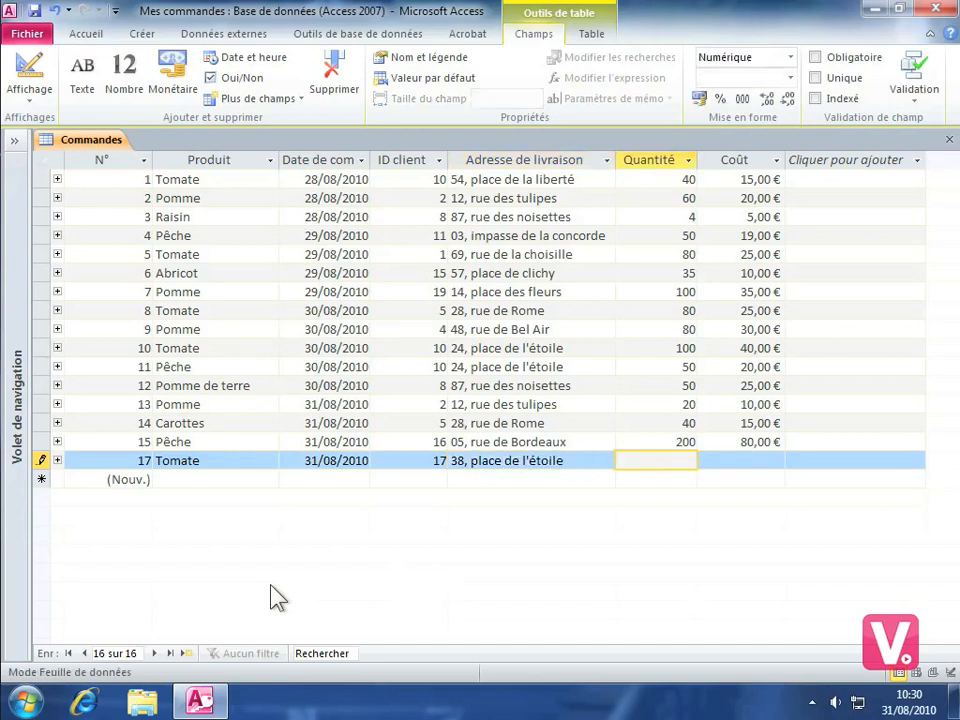
{"action": "type", "text": "100"}
{"action": "key", "text": "Tab"}
{"action": "type", "text": "120"}
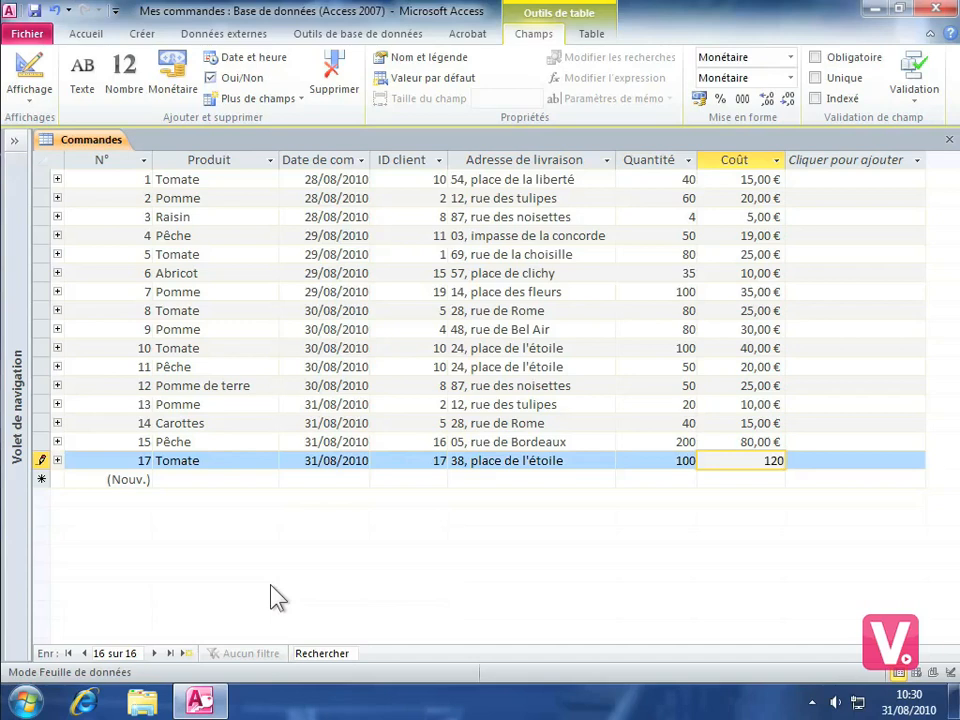
{"action": "key", "text": "Return"}
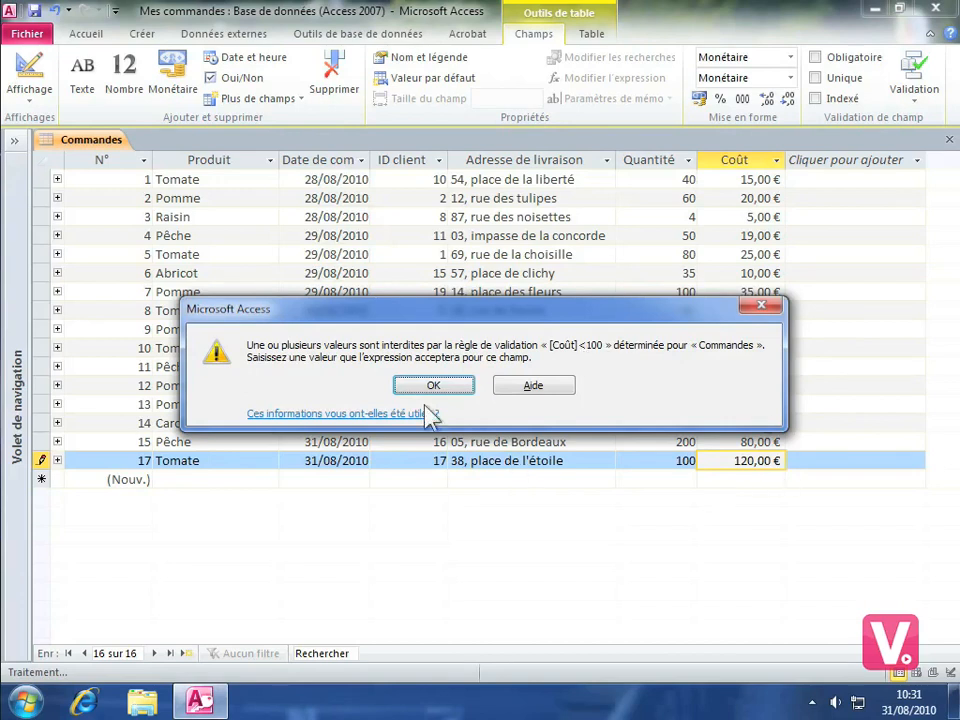
Change the new order's cost to 80 and save the record.
{"action": "left_click", "coordinate": [430, 386]}
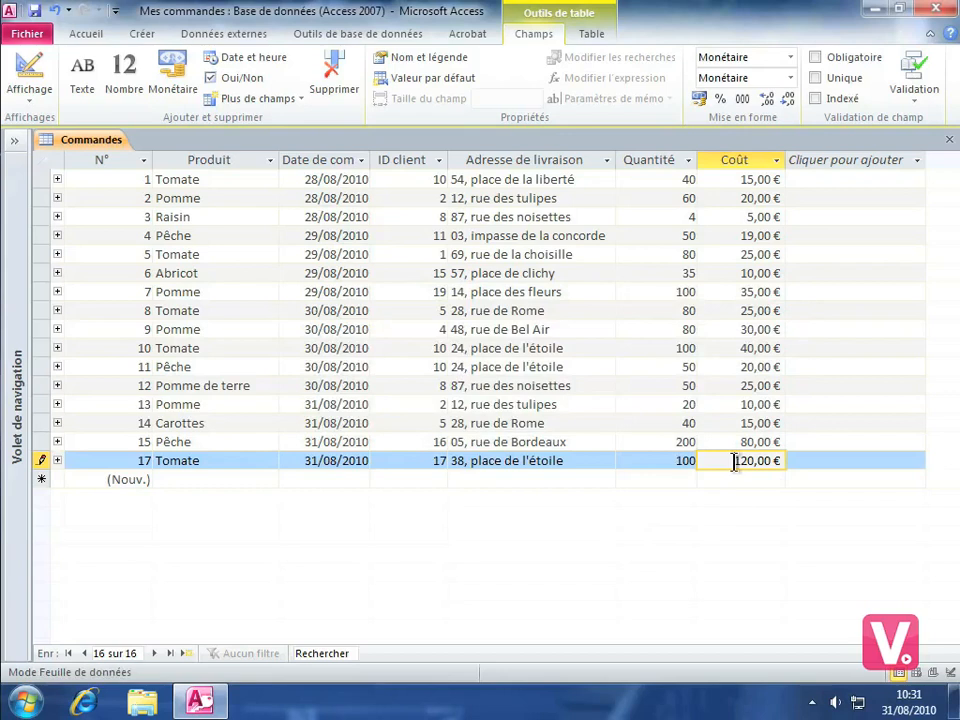
{"action": "left_click_drag", "start_coordinate": [733, 460], "coordinate": [797, 456]}
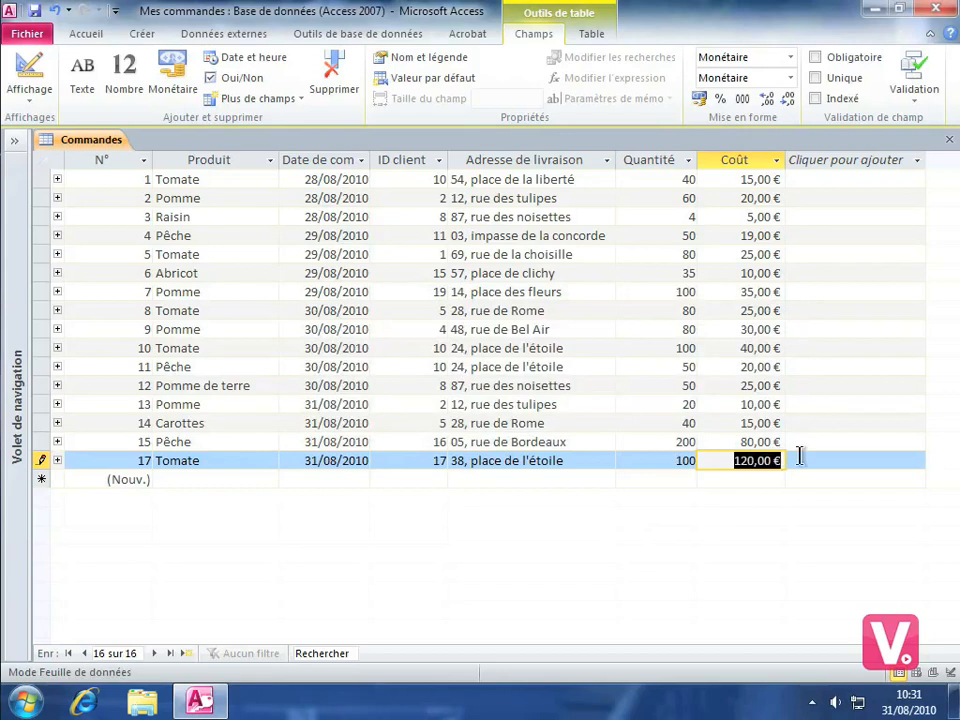
{"action": "type", "text": "80"}
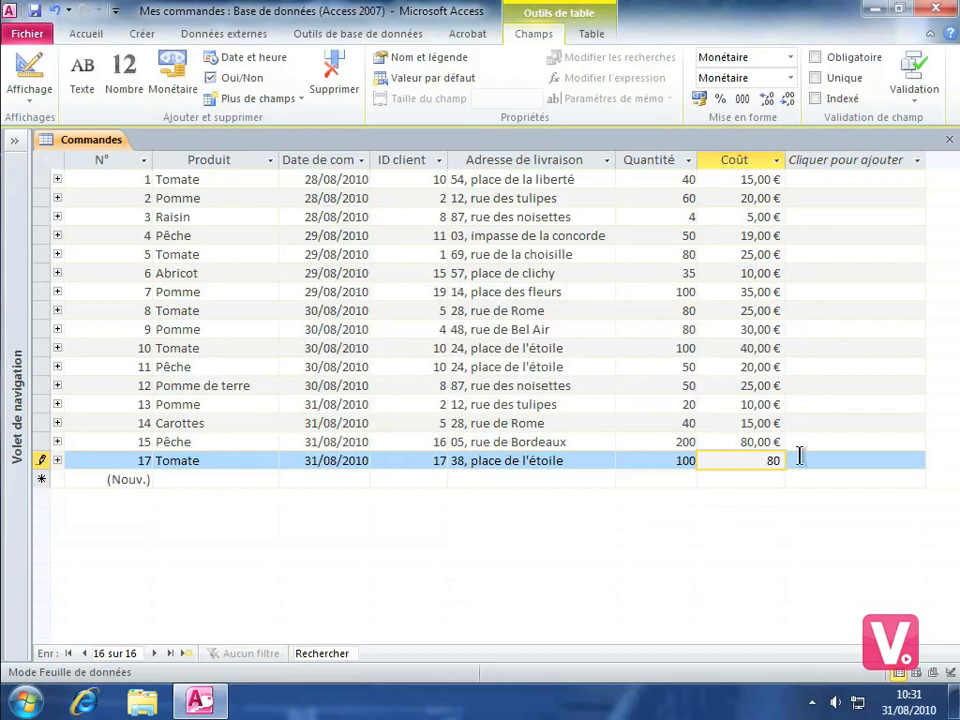
{"action": "key", "text": "Return"}
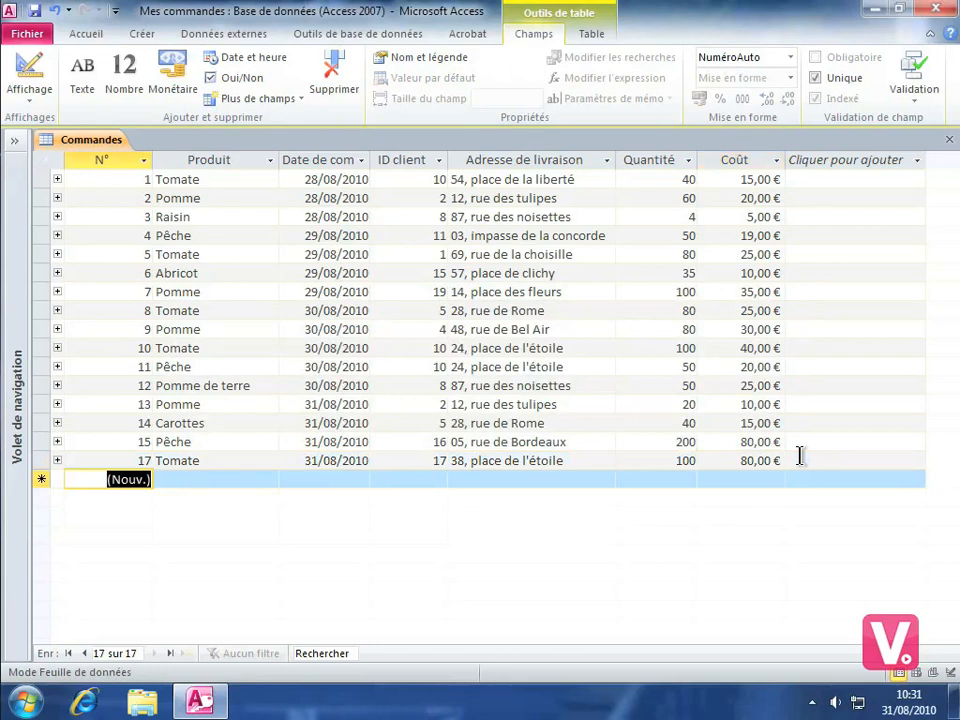